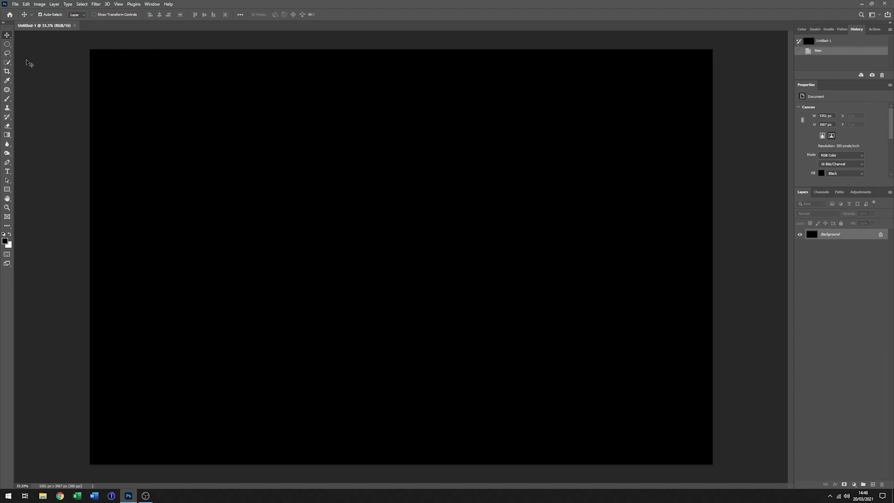
Use Load Files into Stack to import AI4I0049.tif through AI4I0071.tif from the Fence posts folder.
click(15, 5)
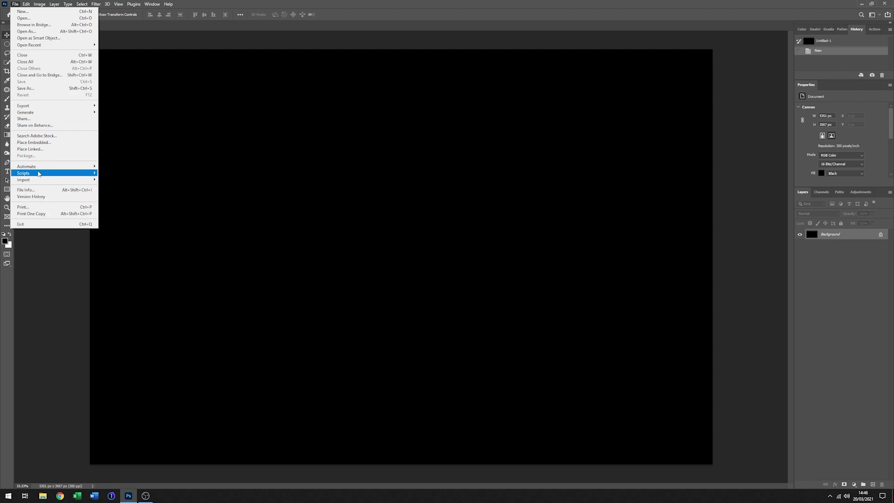
mouse_move(40, 176)
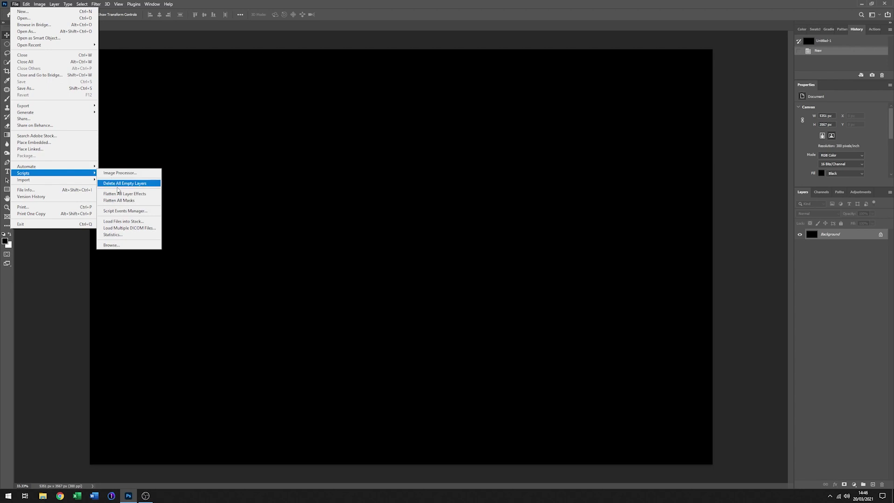
click(126, 222)
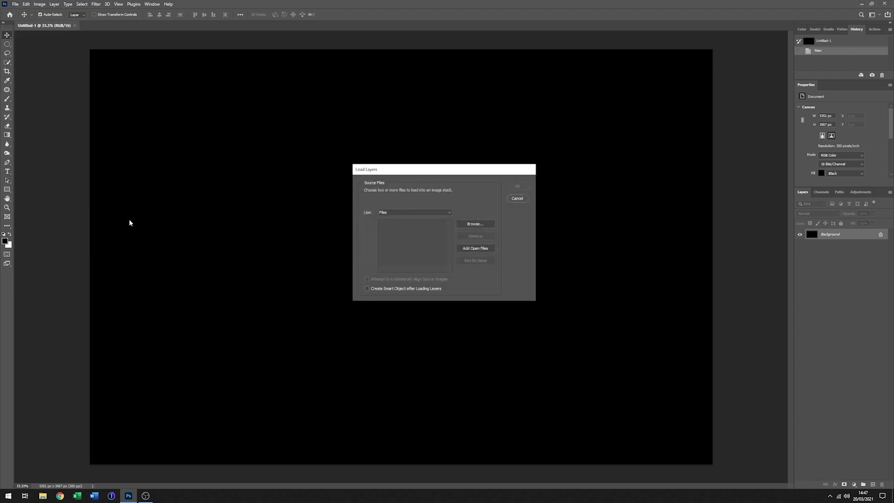
click(477, 224)
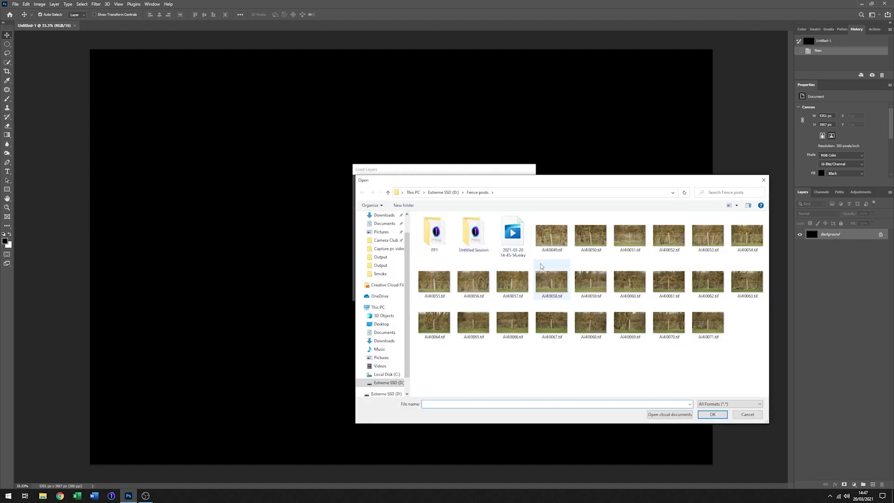
click(555, 242)
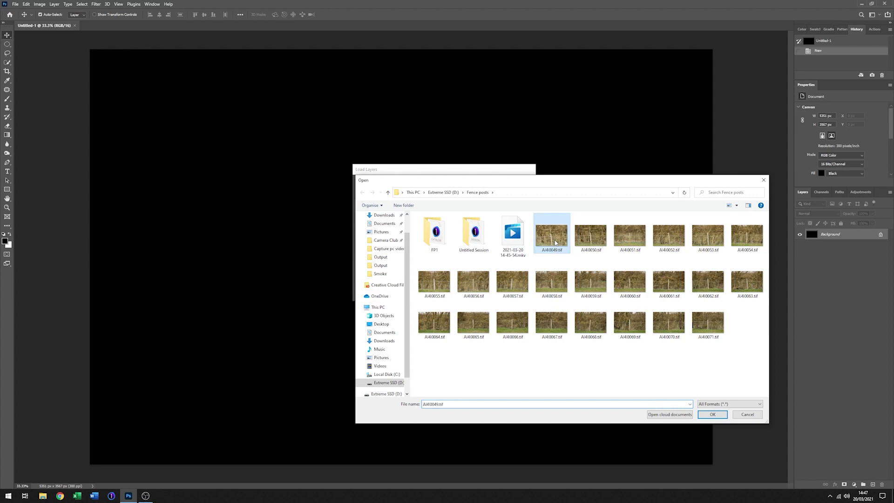
shift+click(714, 332)
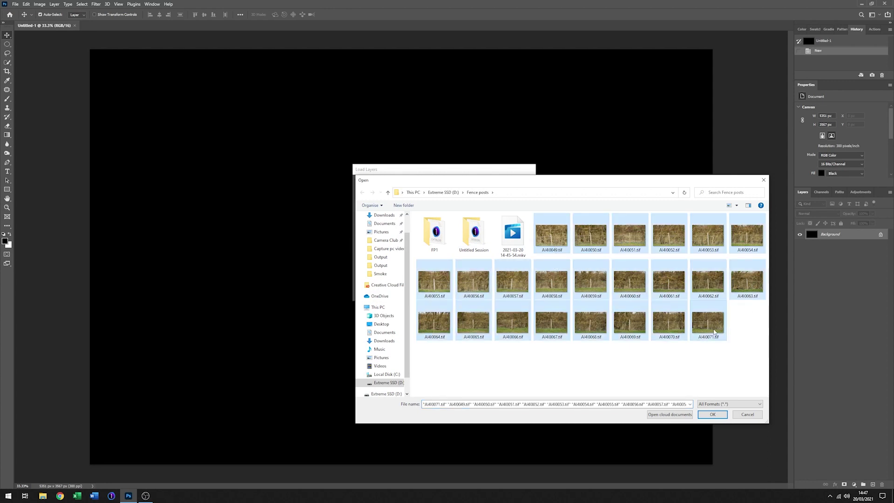
click(715, 417)
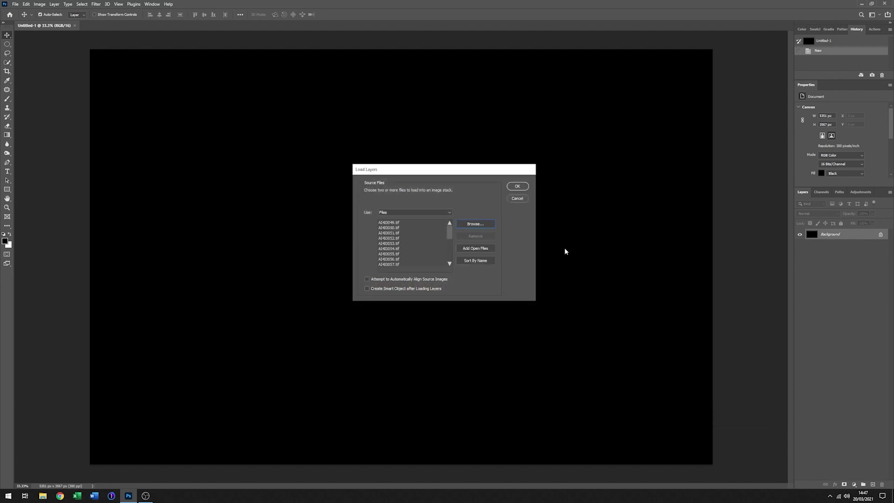
click(518, 186)
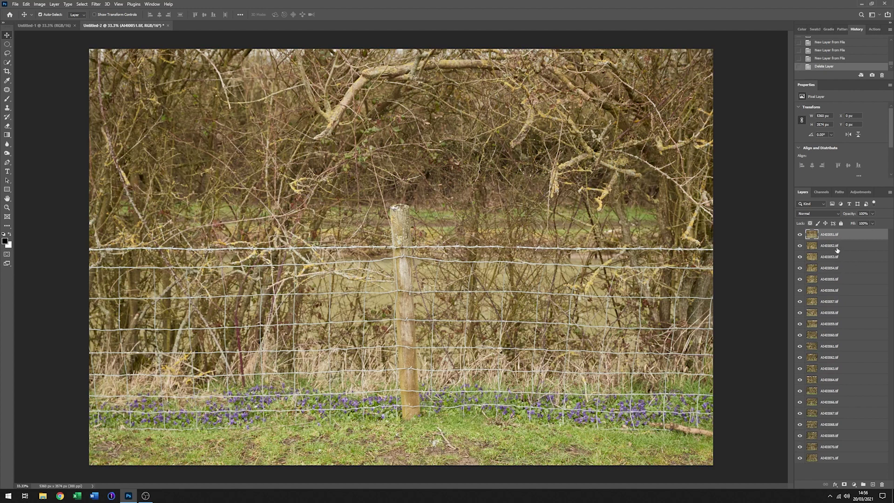
click(800, 235)
click(800, 246)
click(800, 257)
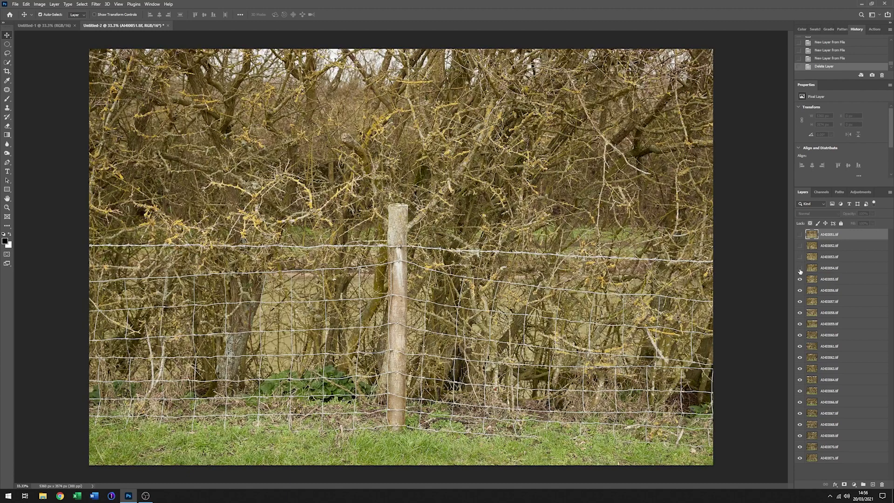
click(800, 268)
click(800, 279)
click(800, 291)
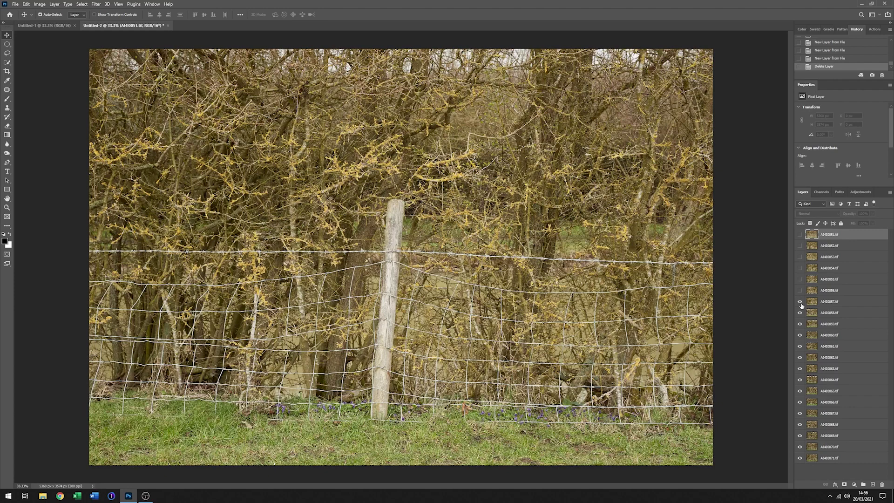
click(800, 302)
click(800, 314)
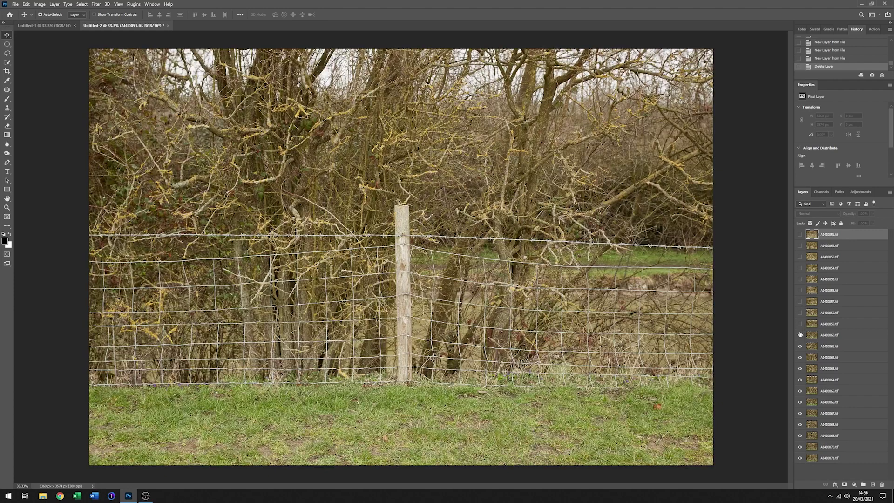
click(799, 325)
click(800, 335)
click(800, 346)
click(800, 357)
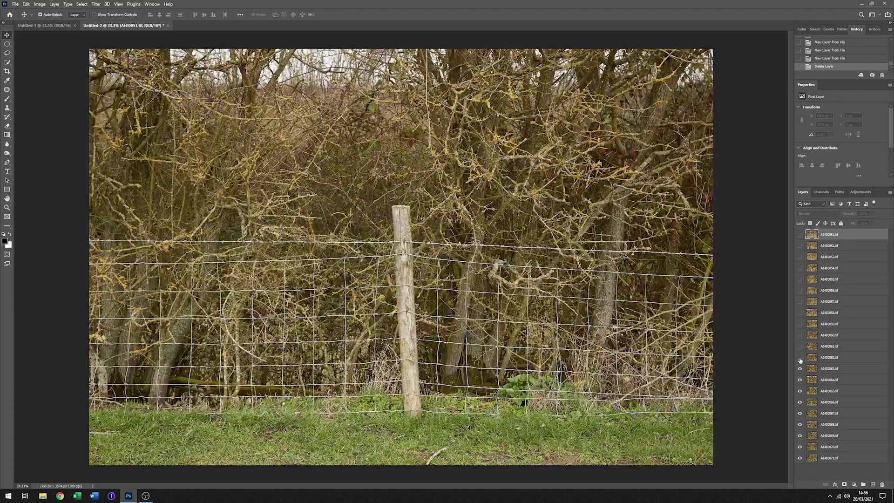
click(799, 369)
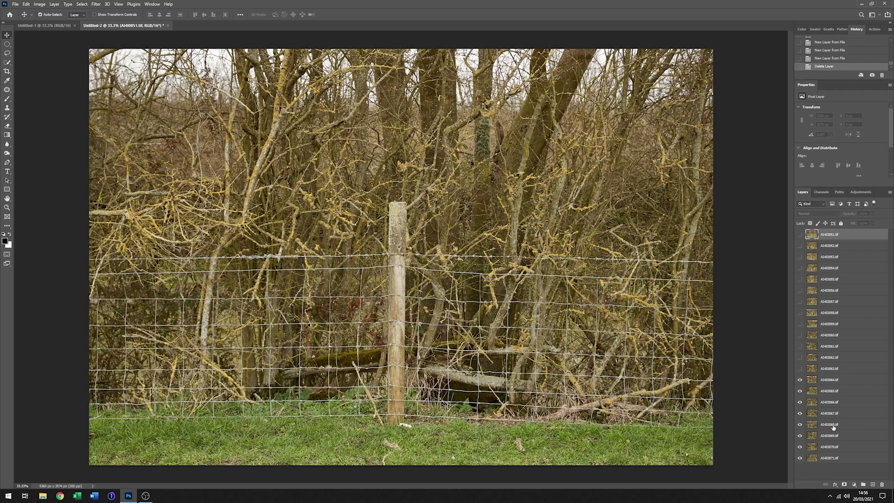
right_click(799, 234)
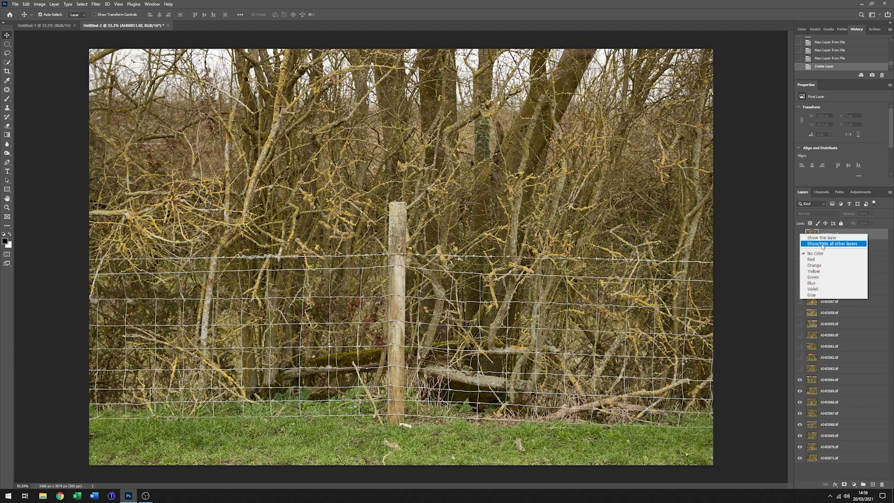
click(819, 243)
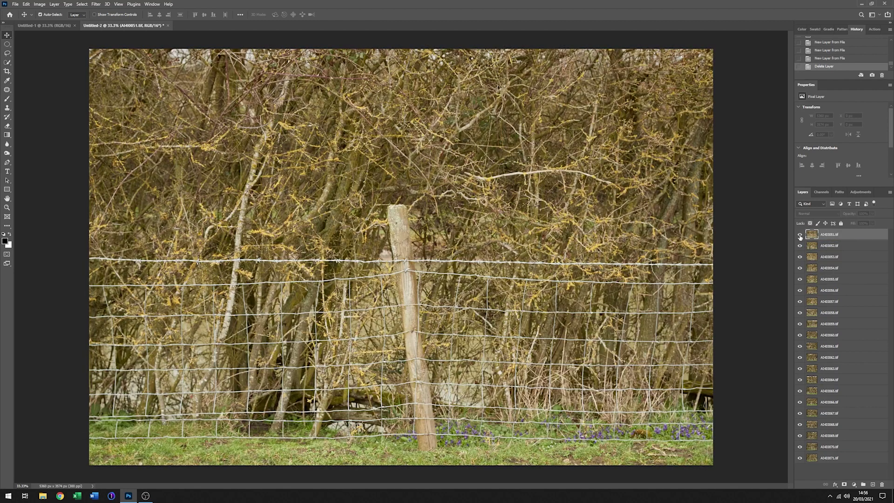
click(799, 235)
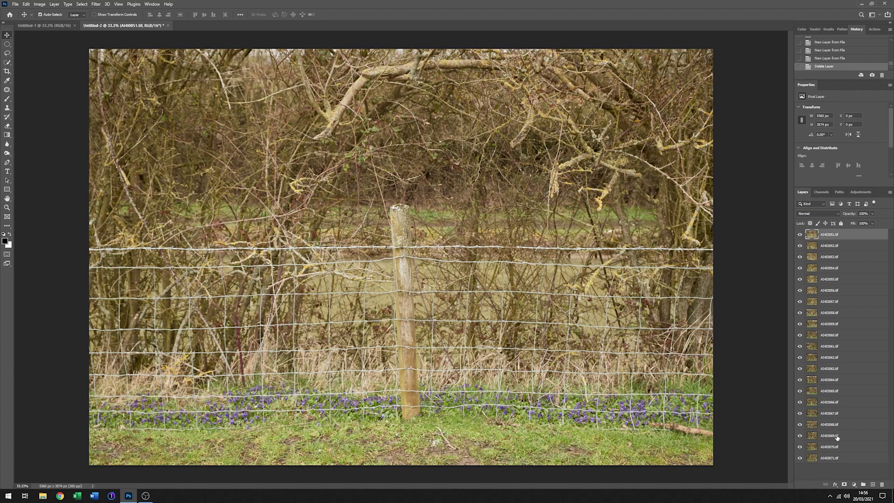
Select all fence layers and bring their opacity down to about 27%.
shift+click(852, 459)
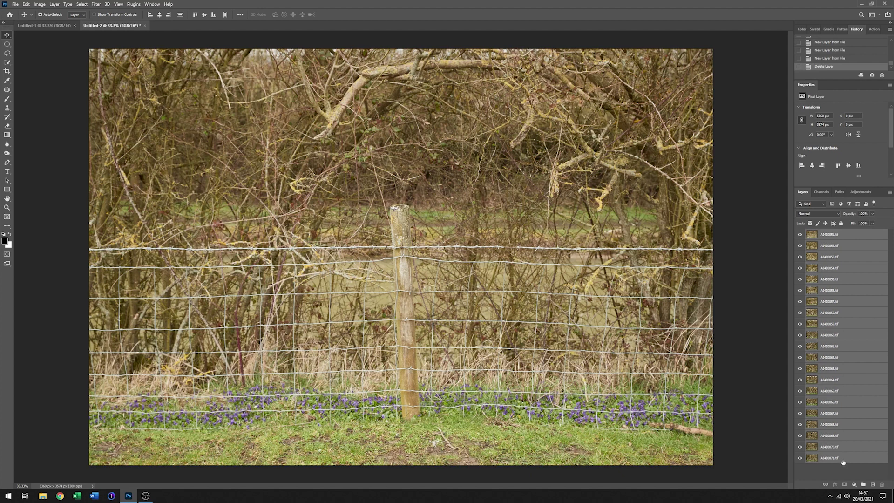
click(872, 214)
drag(873, 223, 850, 222)
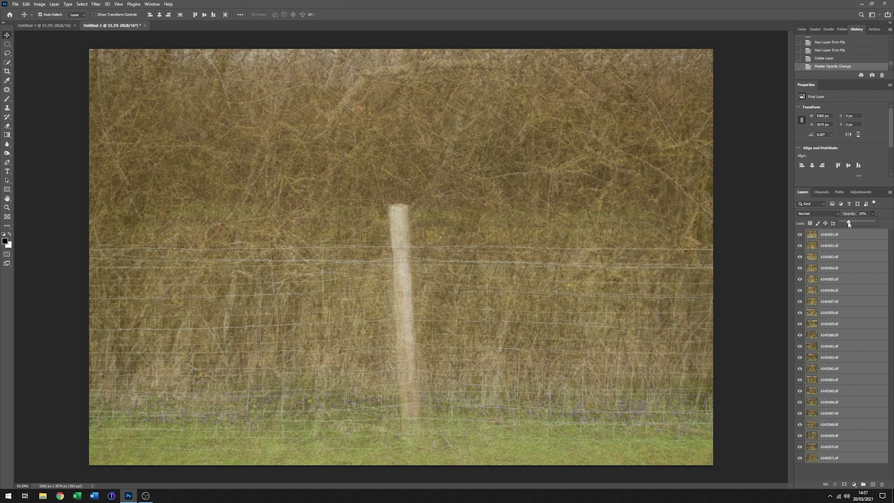
drag(848, 224, 857, 224)
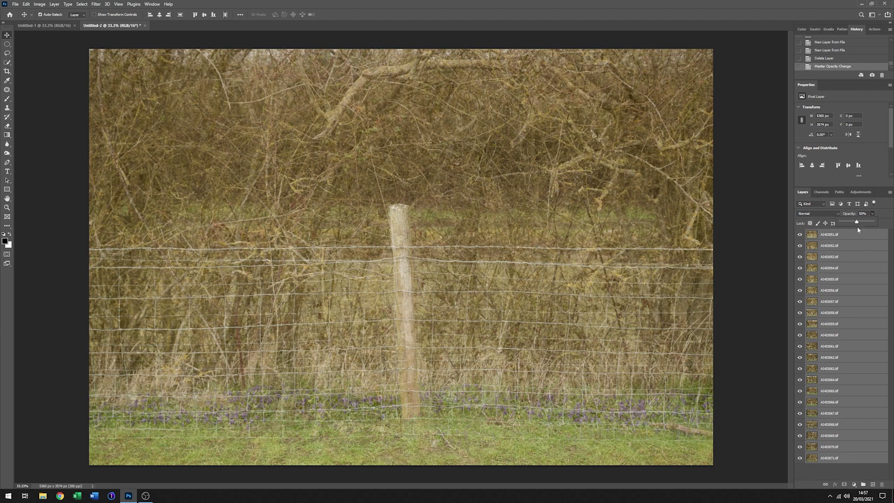
drag(853, 224, 850, 224)
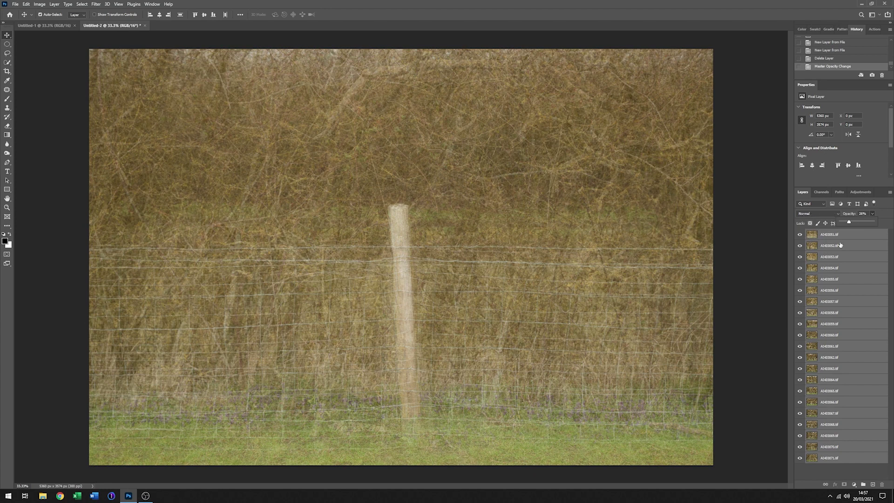
Set the blend mode to Darken, then try Multiply, Lighten, Screen, Color Dodge, Lighter Color and Overlay.
click(839, 213)
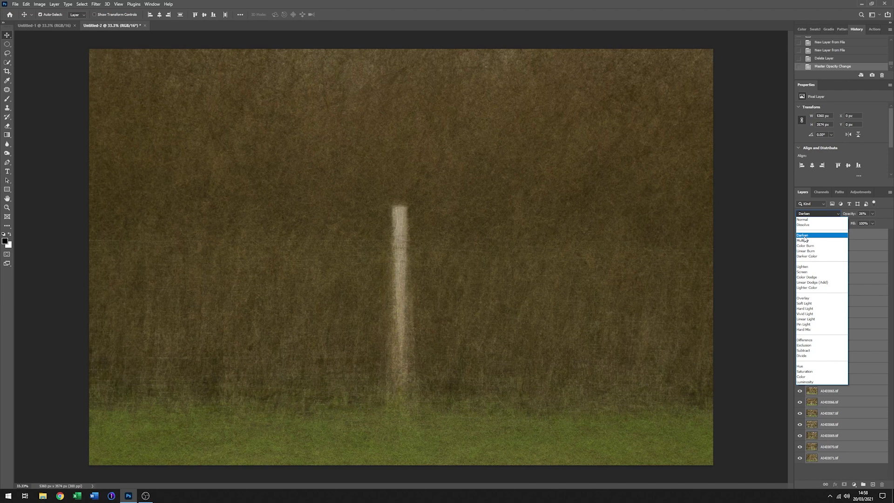
click(804, 236)
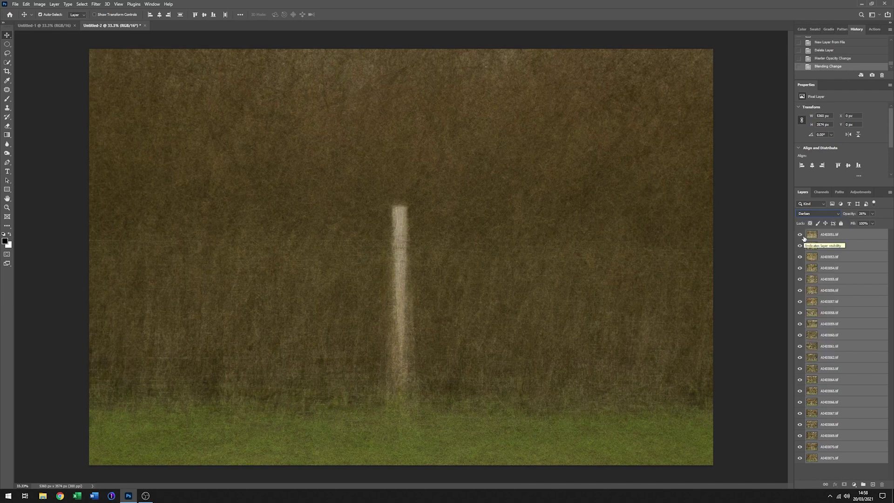
key(shift+plus)
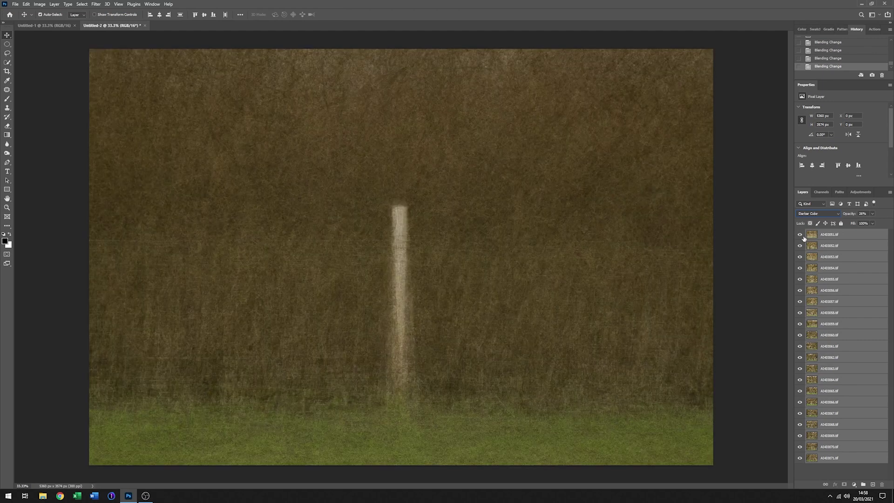
key(shift+plus)
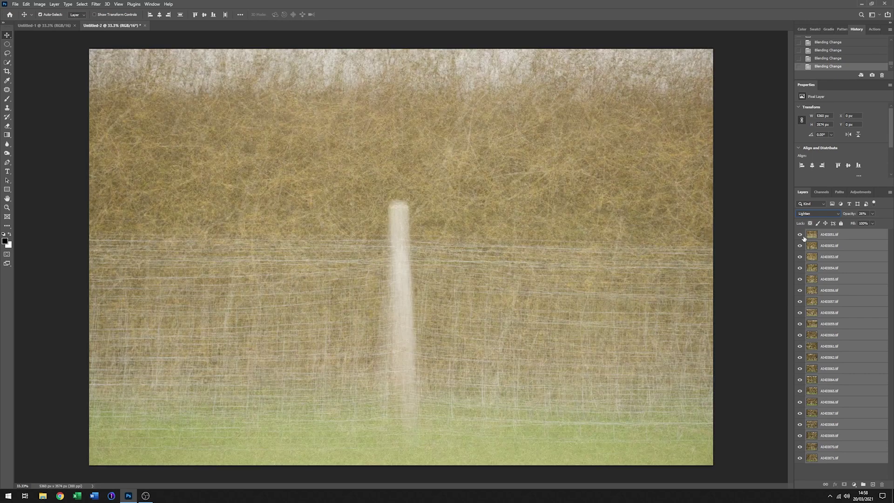
key(shift+plus)
key(shift+plus)
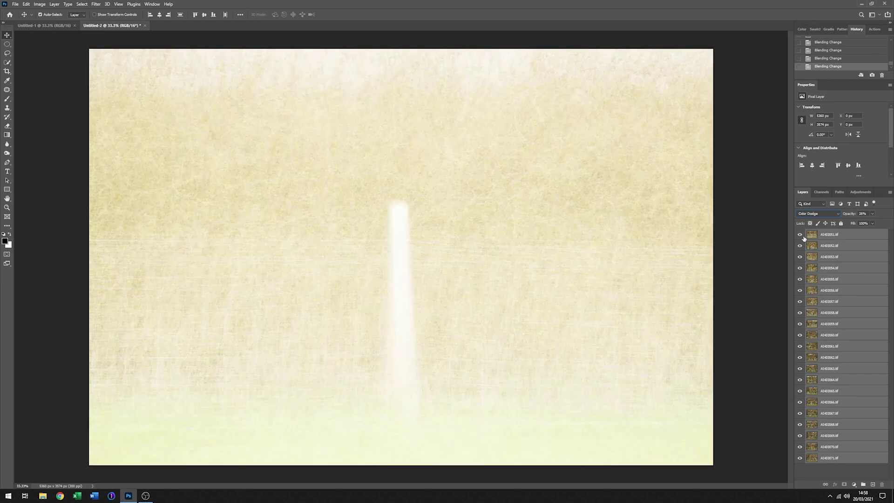
key(shift+plus)
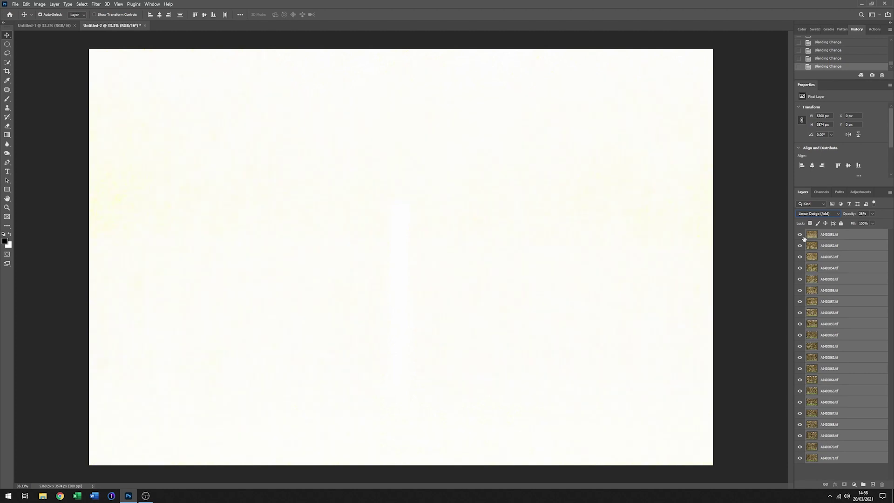
key(shift+plus)
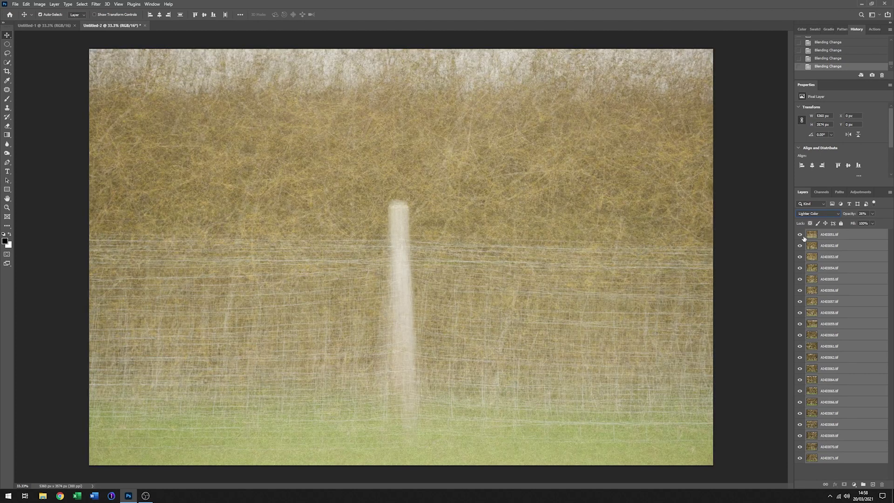
key(shift+plus)
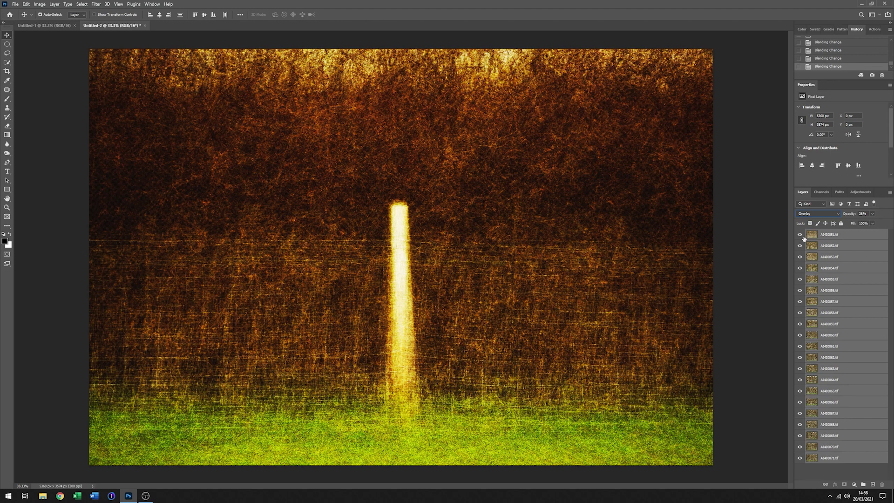
Keep comparing blend modes through Soft Light and Linear Light to Pin Light.
key(shift+plus)
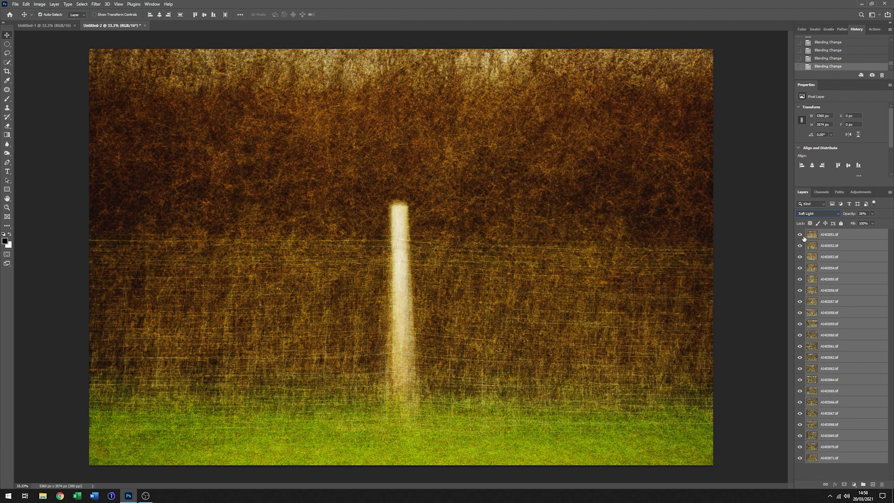
key(shift+plus)
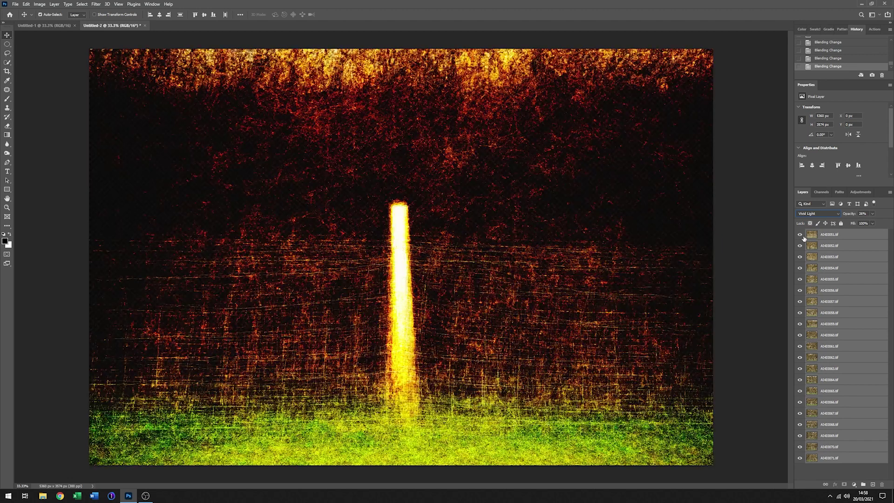
key(shift+plus)
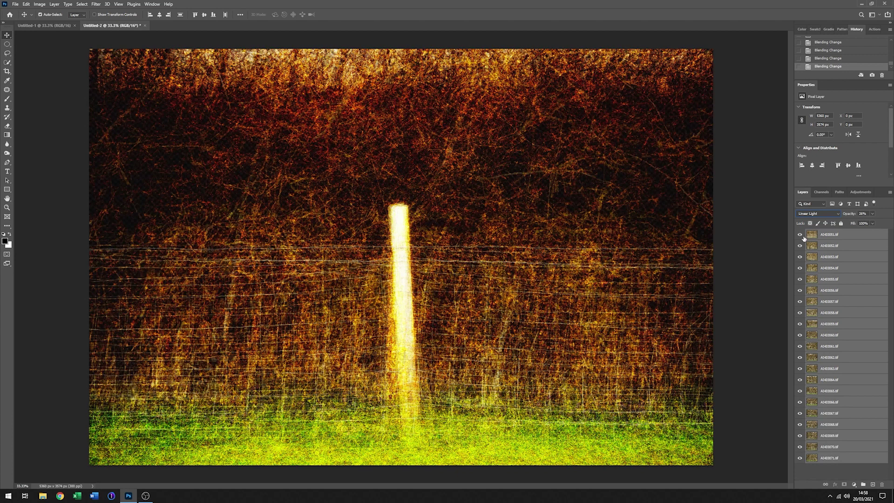
key(shift+plus)
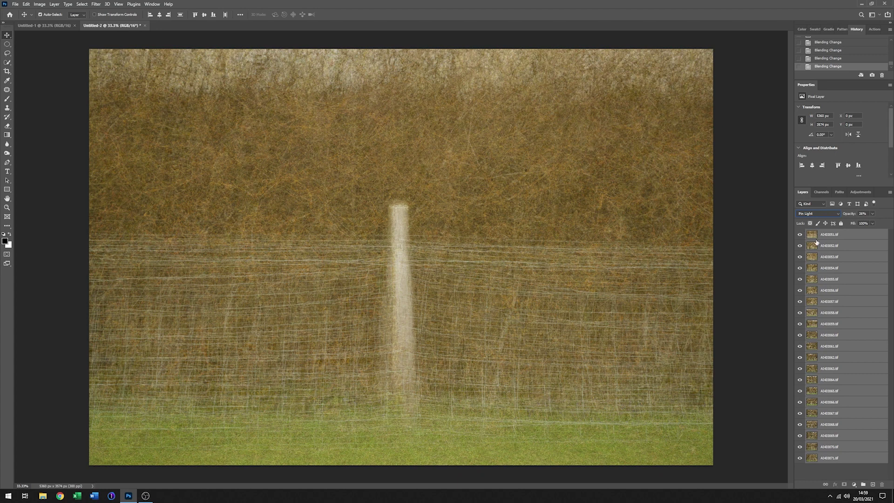
click(838, 213)
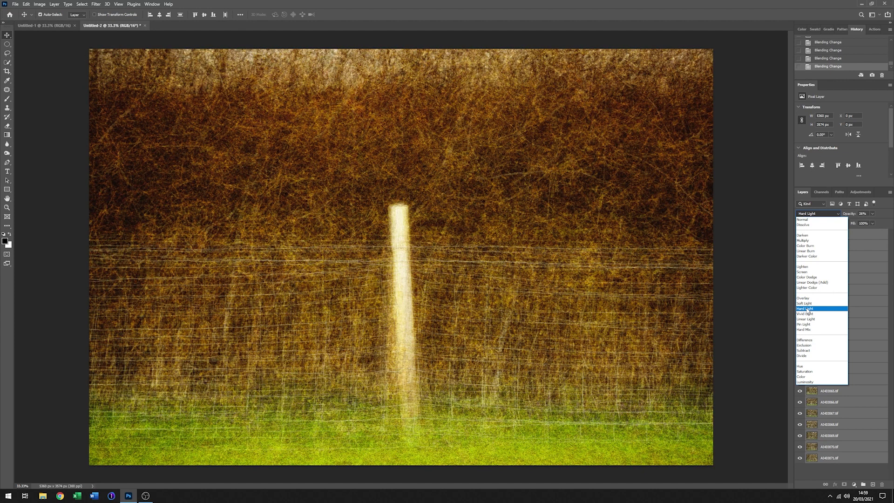
Set the top layer to Hard Light and raise its opacity to 67%.
click(807, 309)
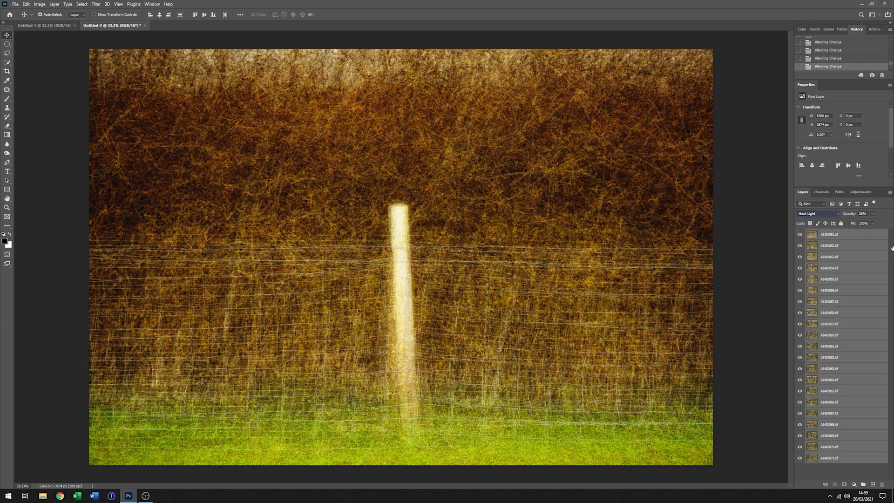
click(873, 216)
mouse_move(868, 225)
mouse_down()
mouse_move(857, 223)
mouse_move(868, 226)
mouse_up()
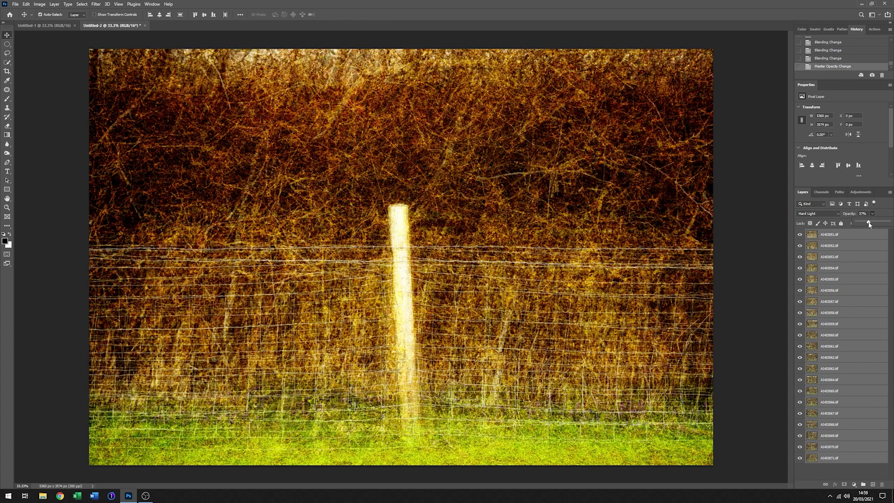
drag(869, 224, 877, 225)
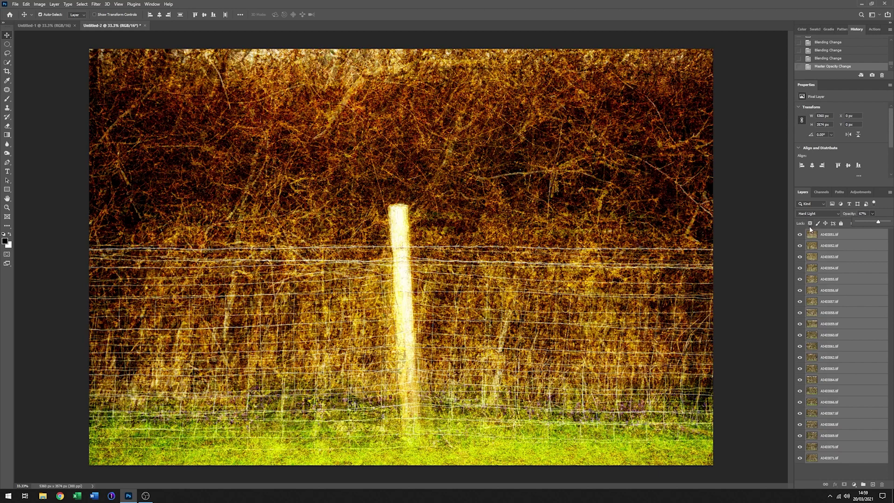
Switch the top layer's blend mode from Hard Light to Pin Light.
click(838, 213)
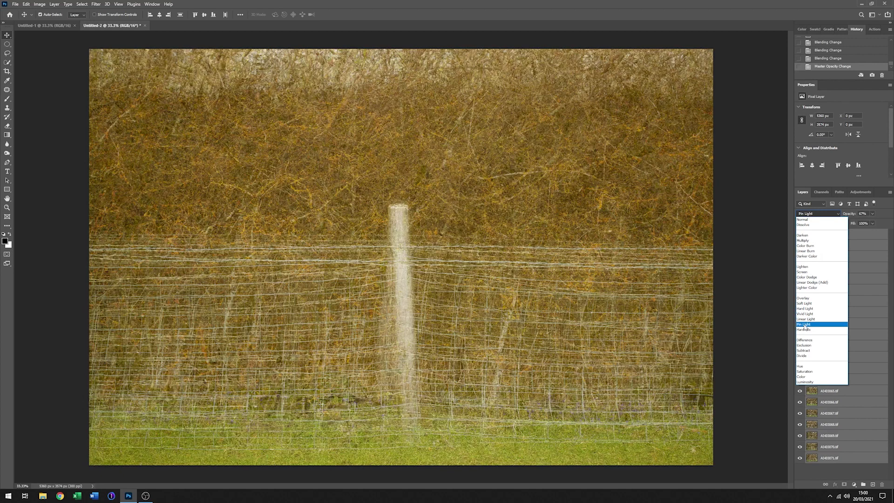
click(804, 324)
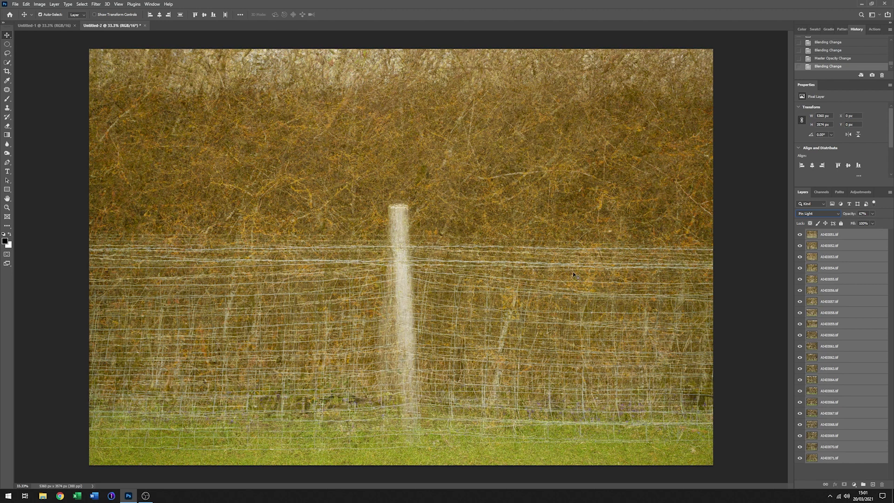
Apply Flatten Image from the Layers panel context menu to merge the stack into Background.
right_click(845, 235)
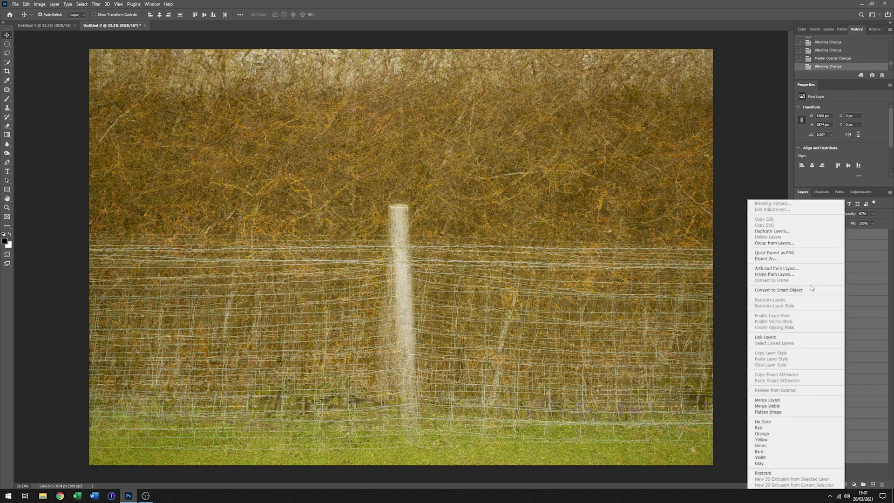
click(771, 412)
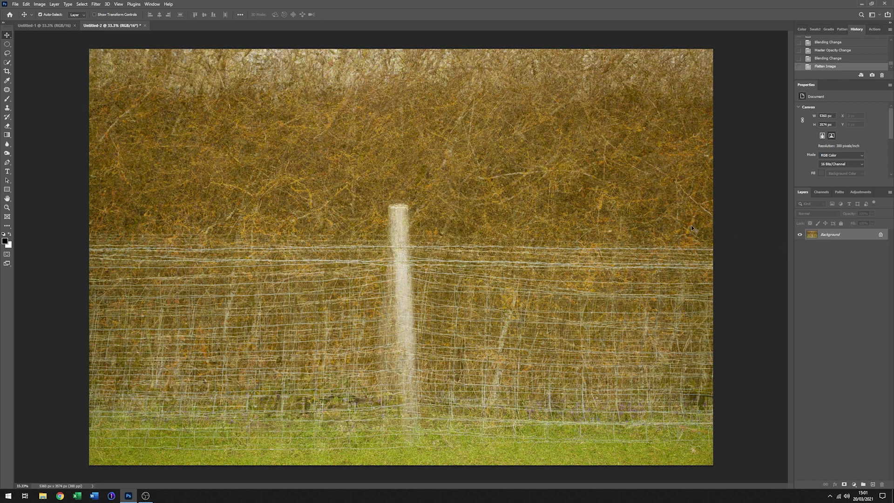
Add a Brightness/Contrast adjustment layer and push its Contrast slider far right.
click(860, 193)
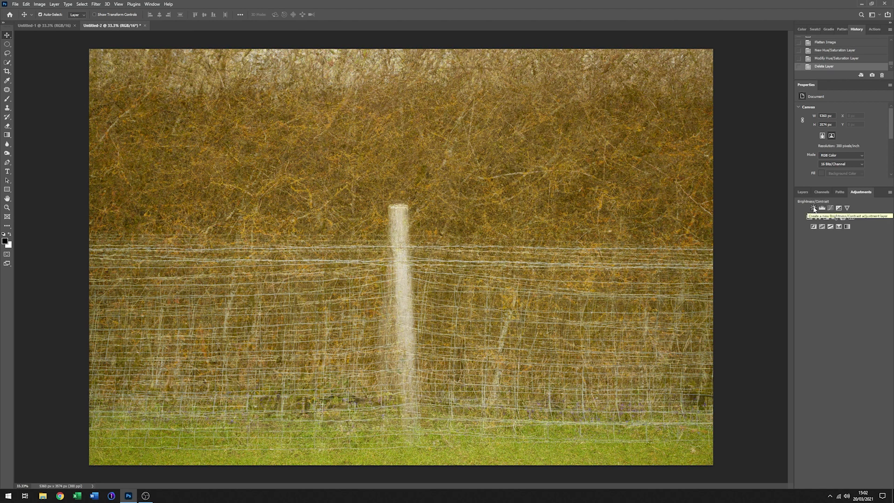
click(813, 207)
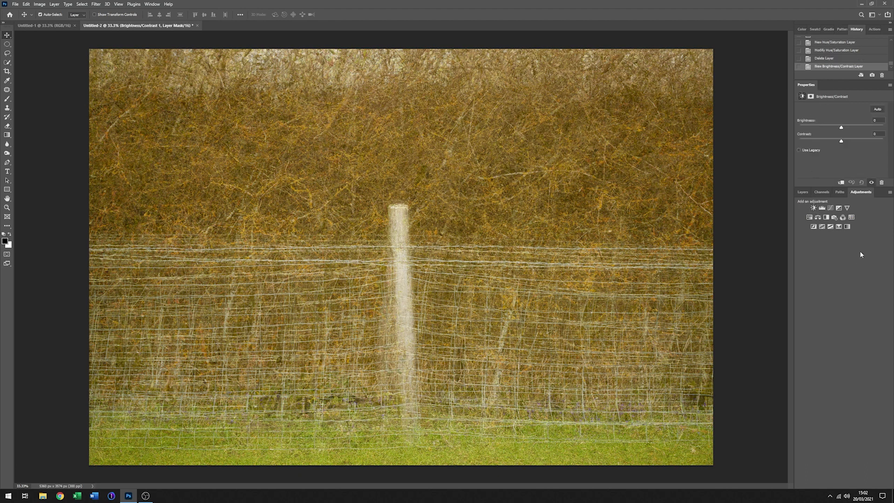
click(802, 192)
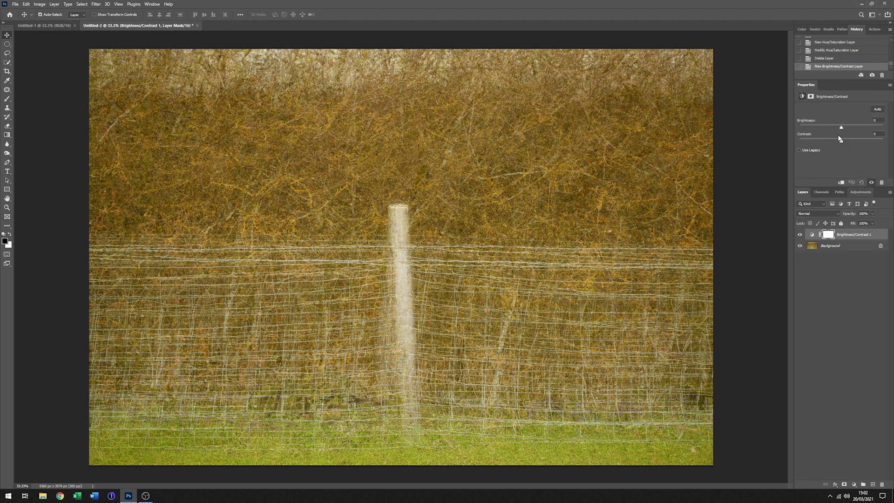
drag(869, 142, 845, 133)
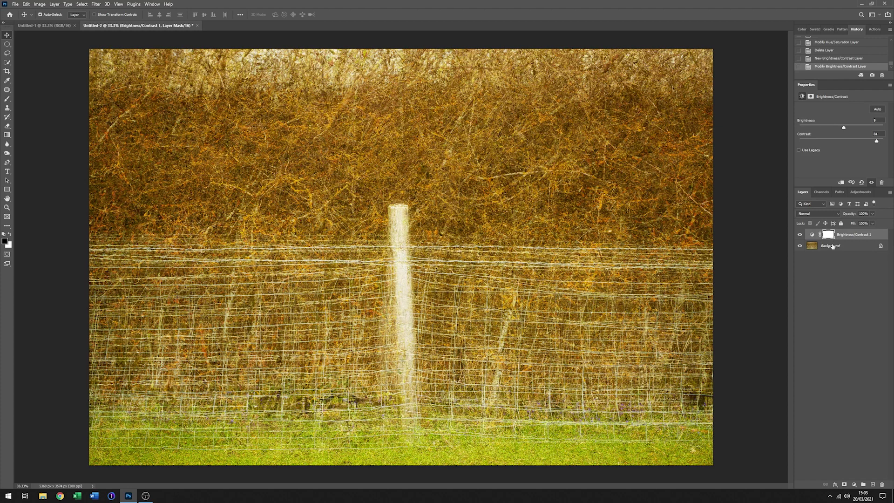
Add an Exposure adjustment layer, dragging Exposure down and fine-tuning Gamma Correction to darken the image.
key(ctrl+shift+alt+n)
key(Delete)
click(859, 193)
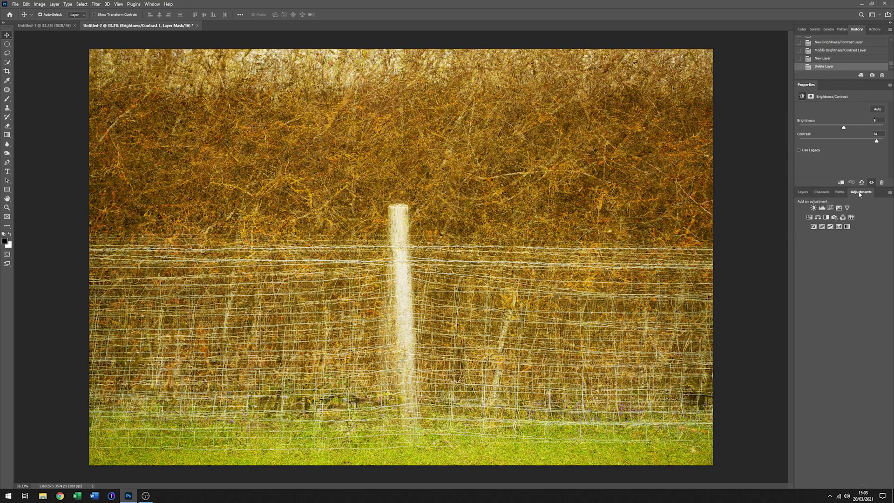
click(839, 209)
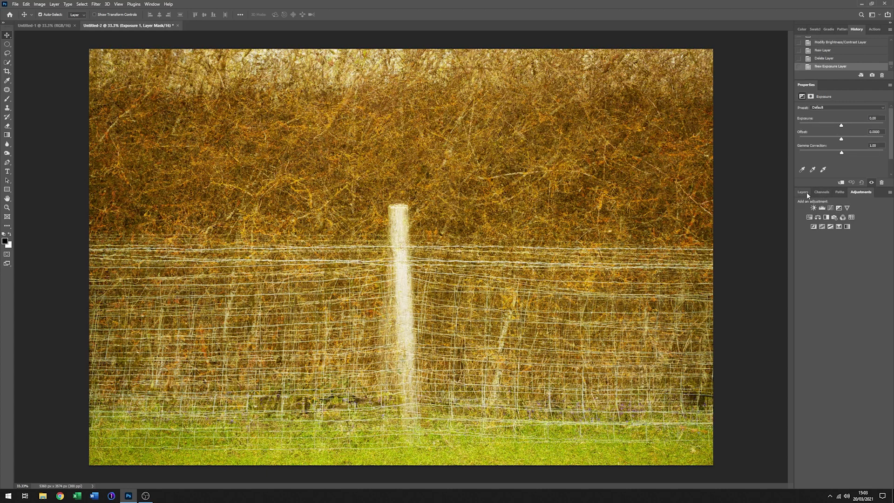
click(803, 192)
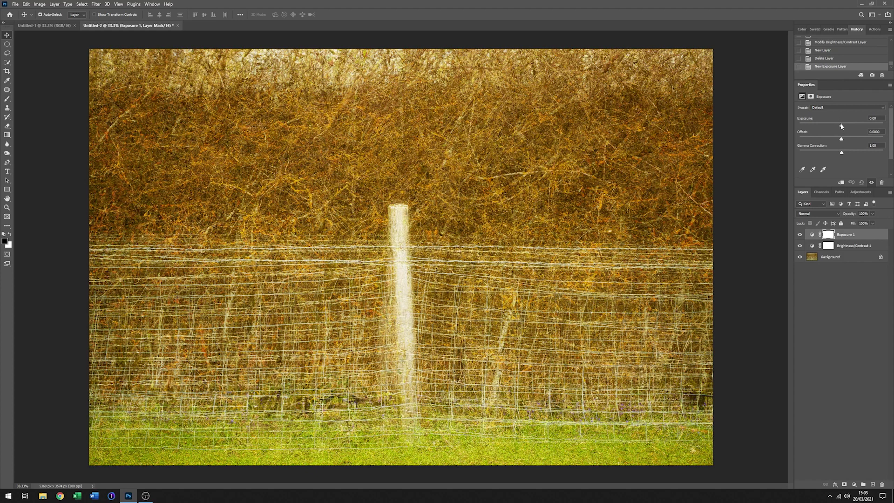
drag(841, 126, 821, 124)
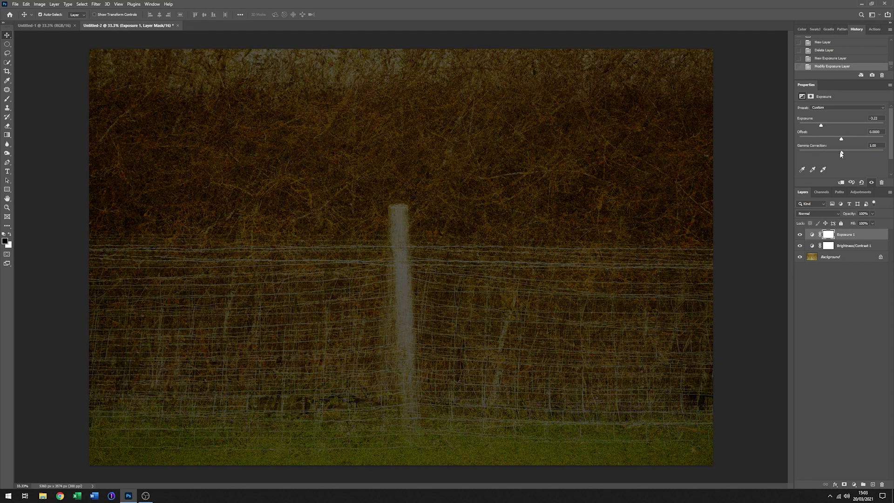
drag(866, 151, 841, 154)
Set up a large soft Brush of about 3228 px.
click(8, 99)
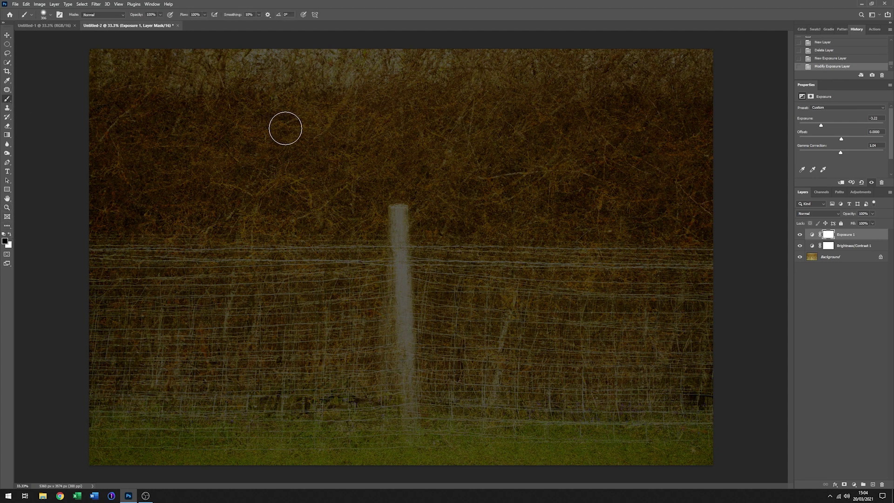
right_click(285, 142)
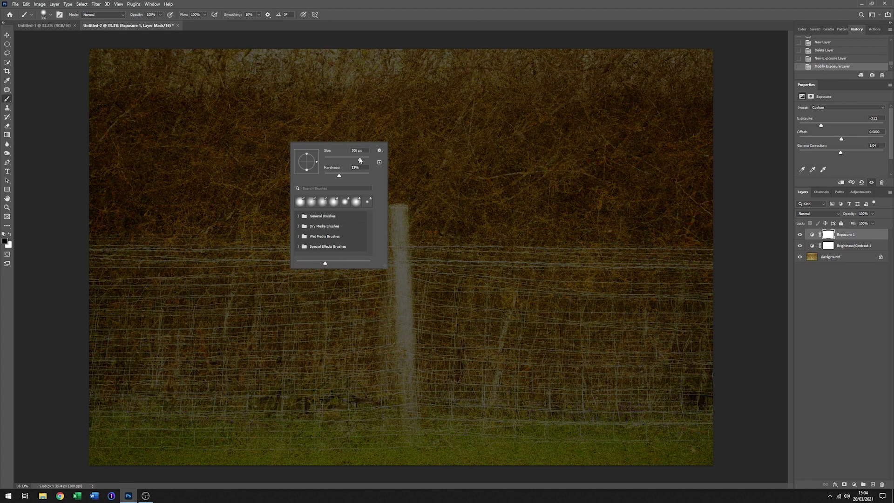
drag(360, 160, 326, 176)
drag(366, 159, 368, 161)
key(Return)
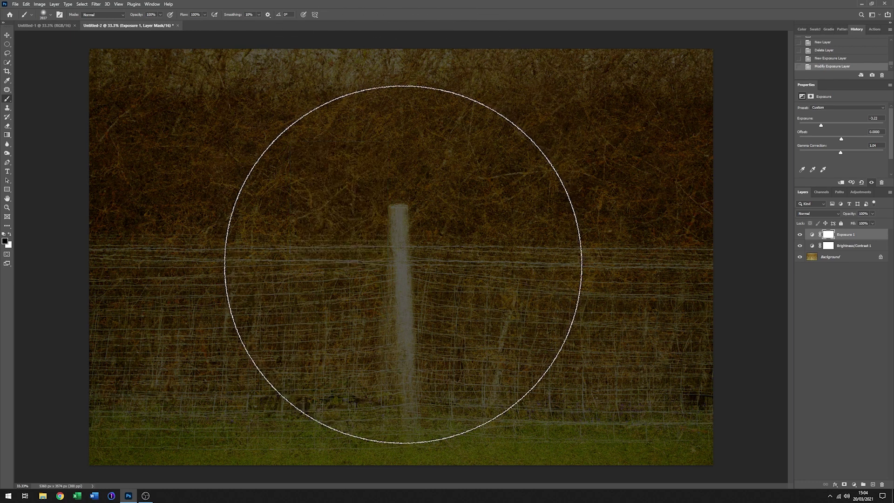
Paint out the centre and lower middle of the Exposure mask around the post.
click(404, 274)
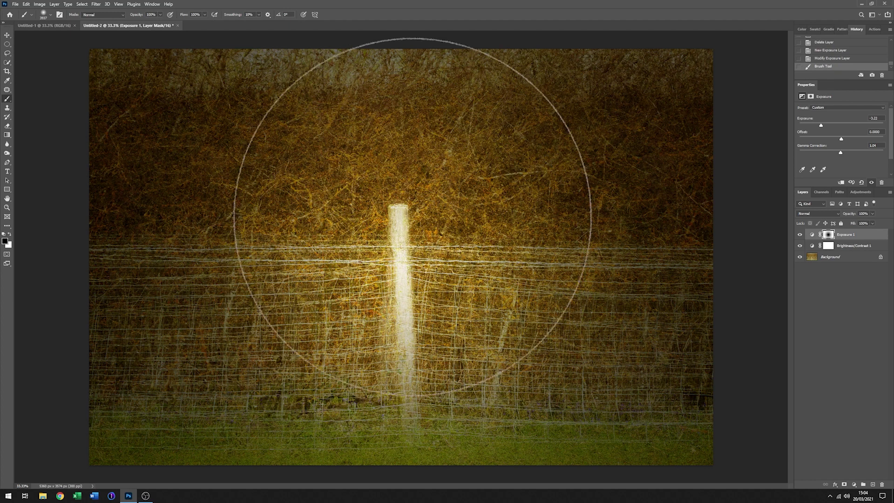
mouse_move(403, 209)
mouse_down()
mouse_move(399, 309)
mouse_move(401, 284)
mouse_up()
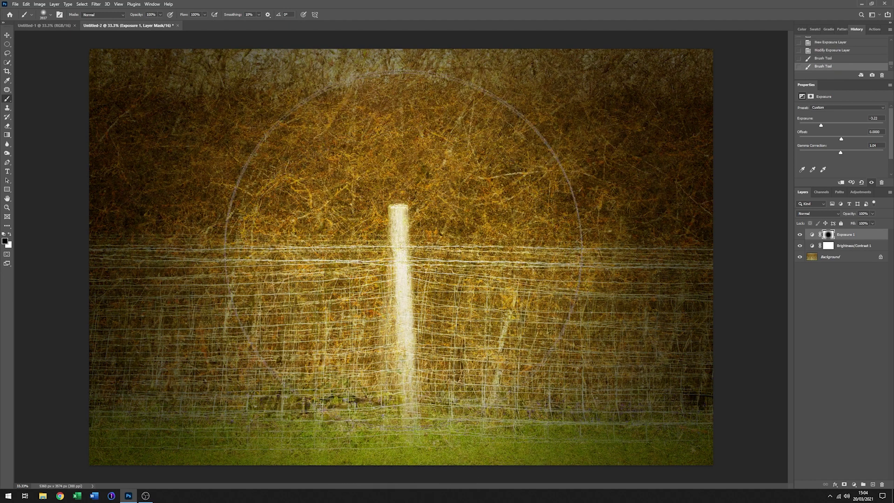
mouse_move(390, 255)
mouse_down()
mouse_move(385, 286)
mouse_move(399, 295)
mouse_move(429, 245)
mouse_move(407, 297)
mouse_up()
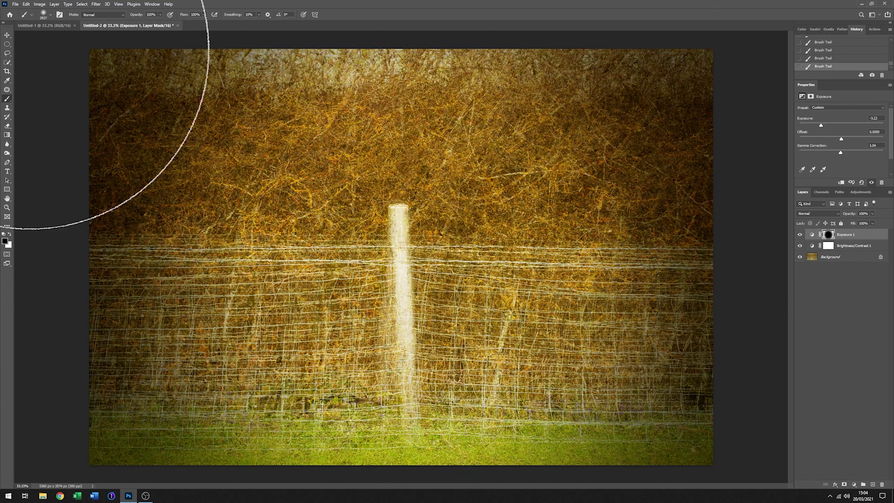
Crop to 16:9 with the picture shifted slightly up in the frame.
click(6, 72)
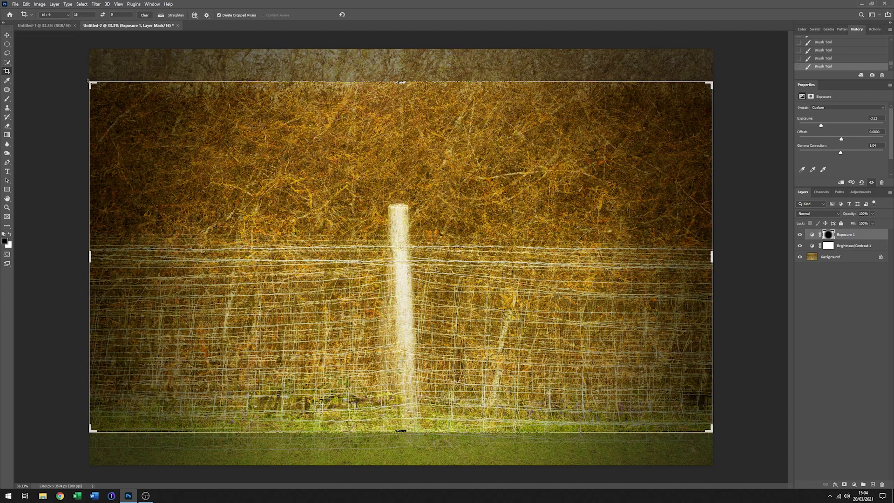
click(91, 86)
drag(213, 102, 210, 71)
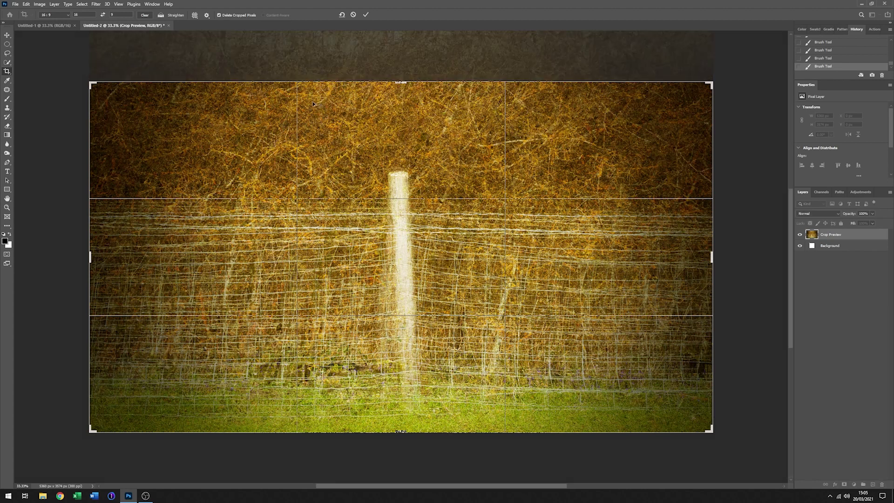
click(365, 15)
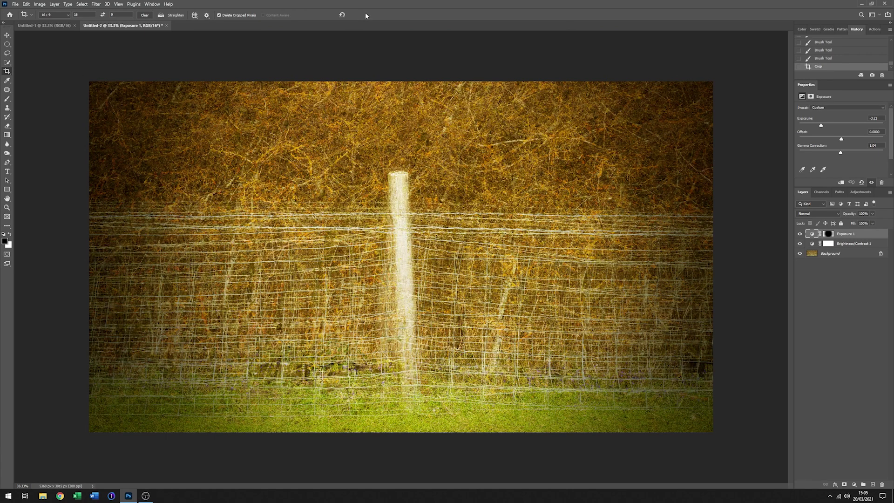